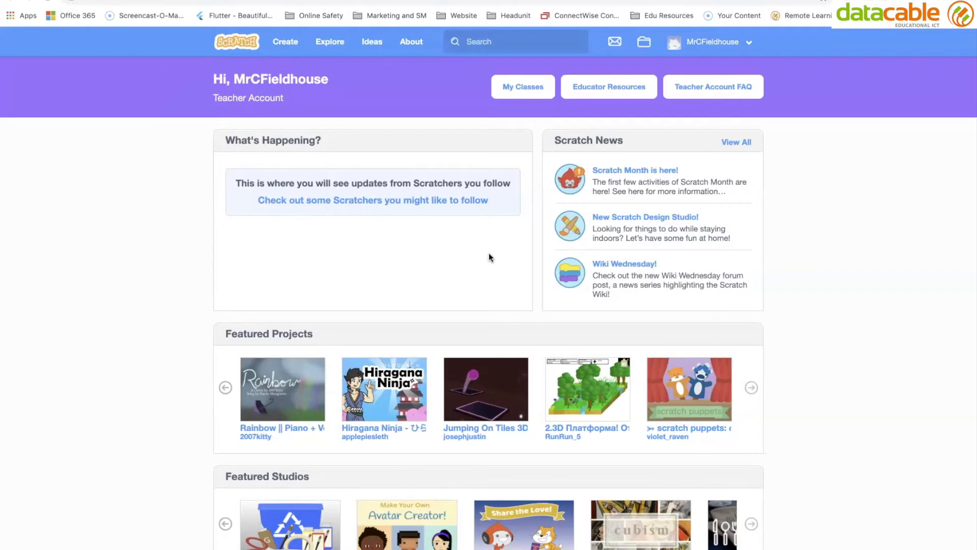
- Select the stage in a new project, examine the drawing tools for its backdrop, and return to its code blocks
click(489, 254)
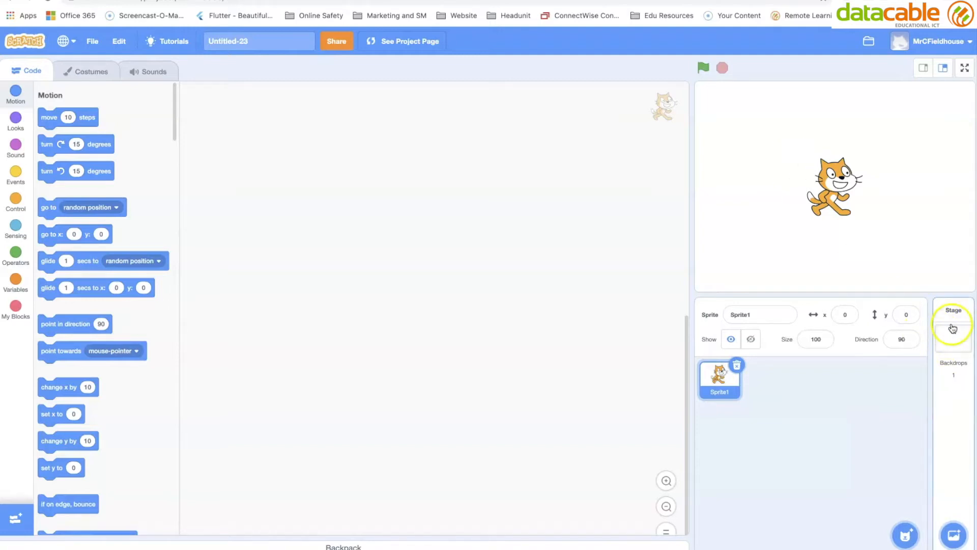
click(961, 345)
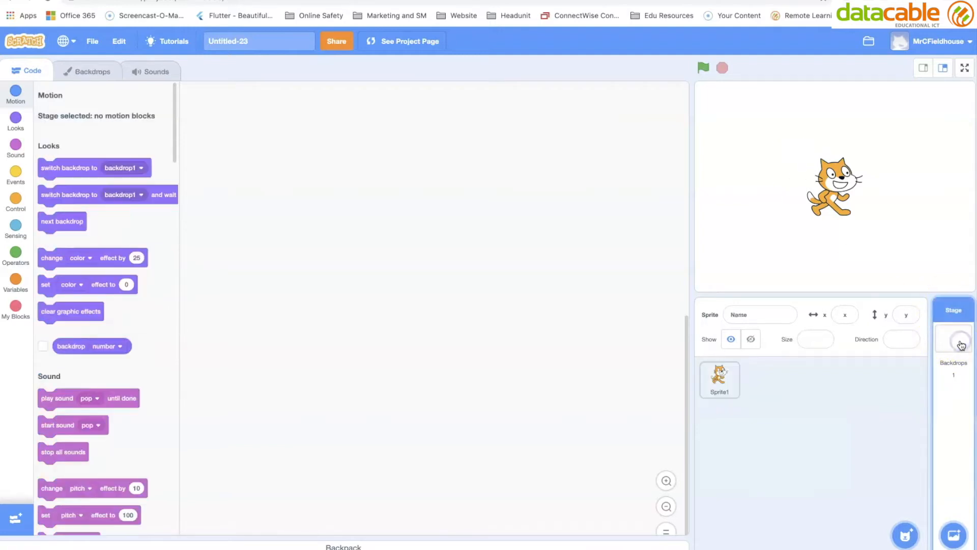
click(92, 70)
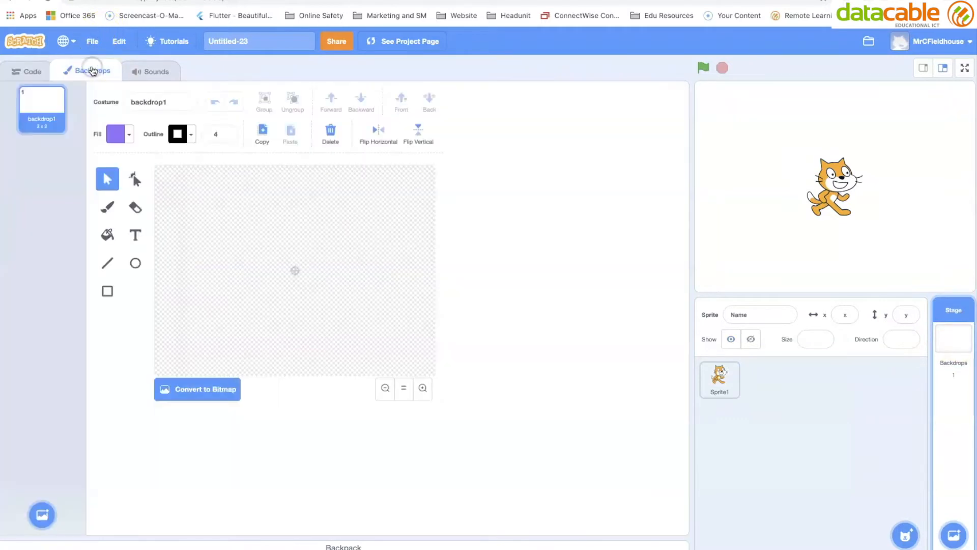
click(110, 235)
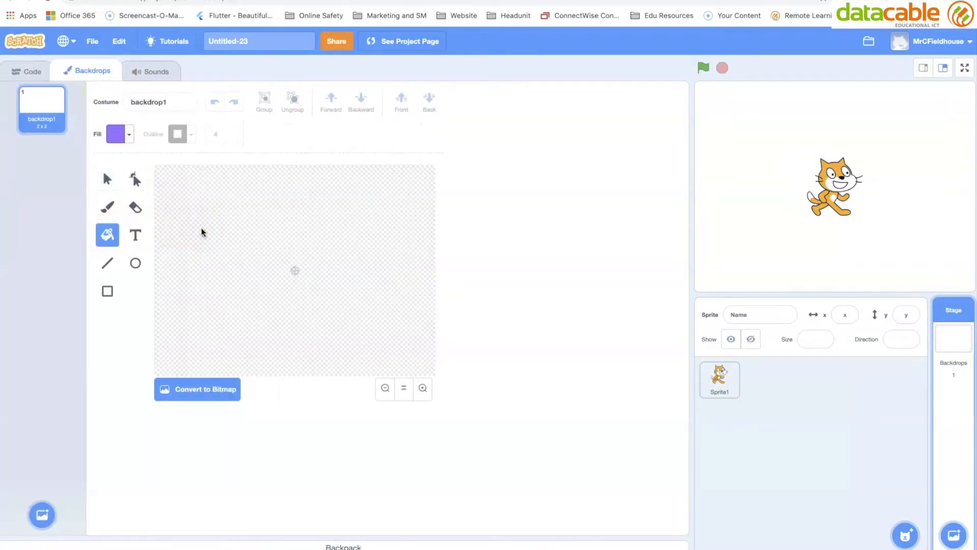
click(106, 181)
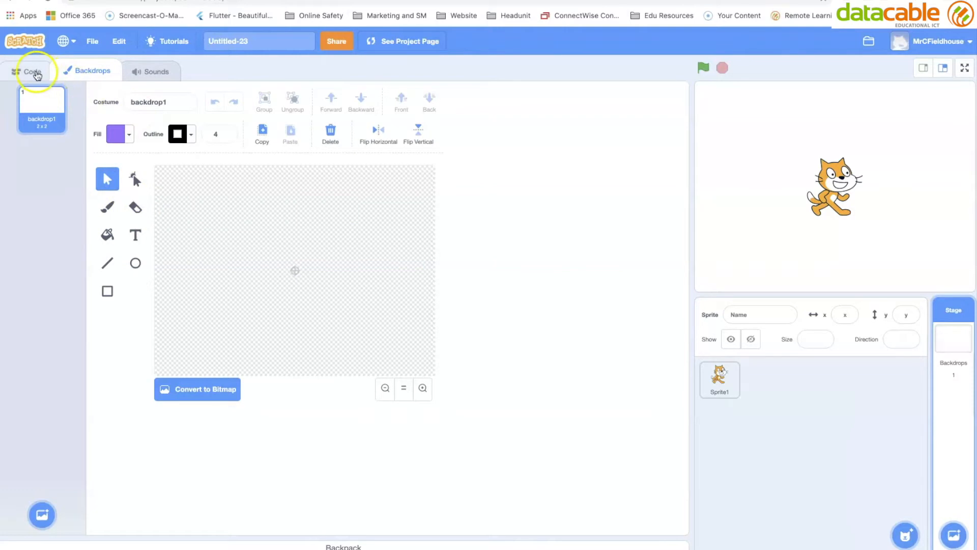
click(33, 71)
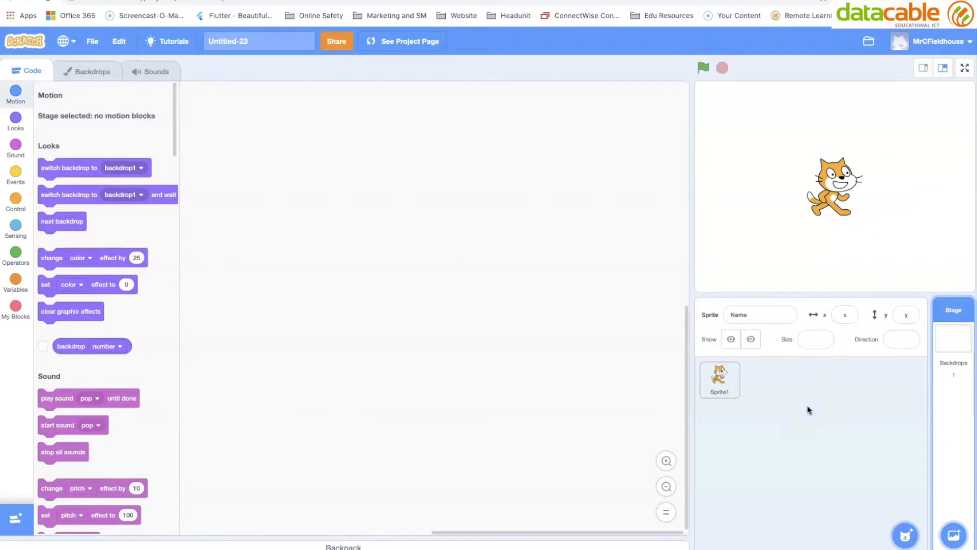
- Select the cat sprite and look through its block categories, from Motion and Looks to Operators and Variables
click(725, 384)
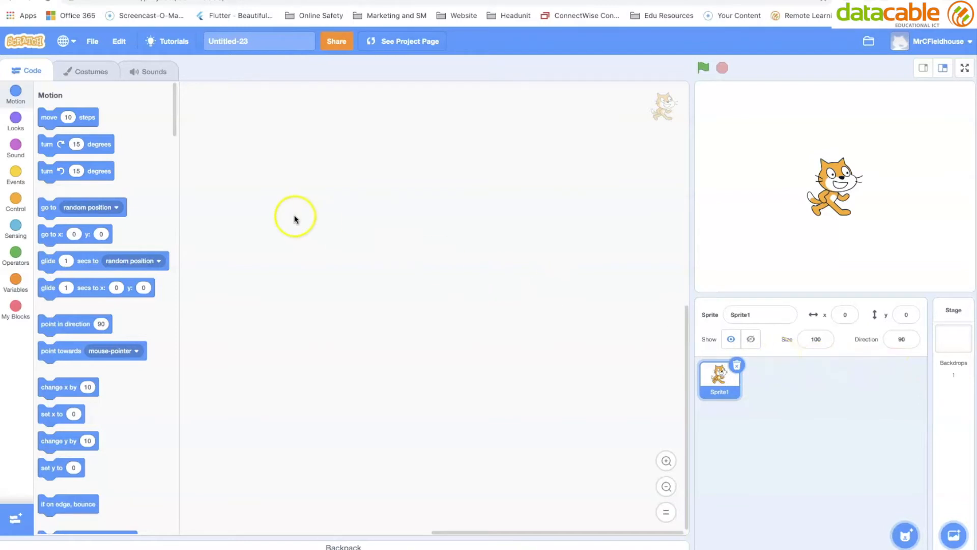
click(34, 66)
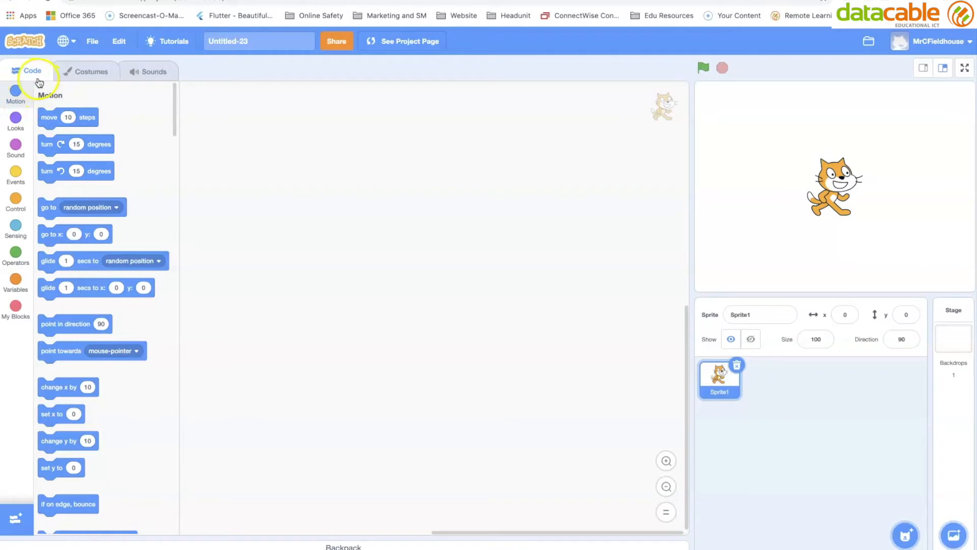
click(16, 119)
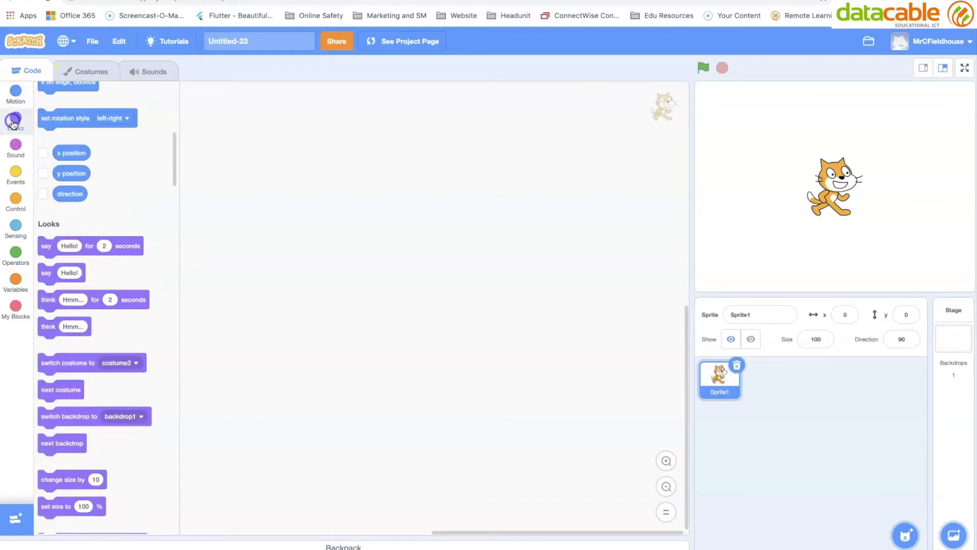
click(15, 147)
click(15, 172)
click(16, 199)
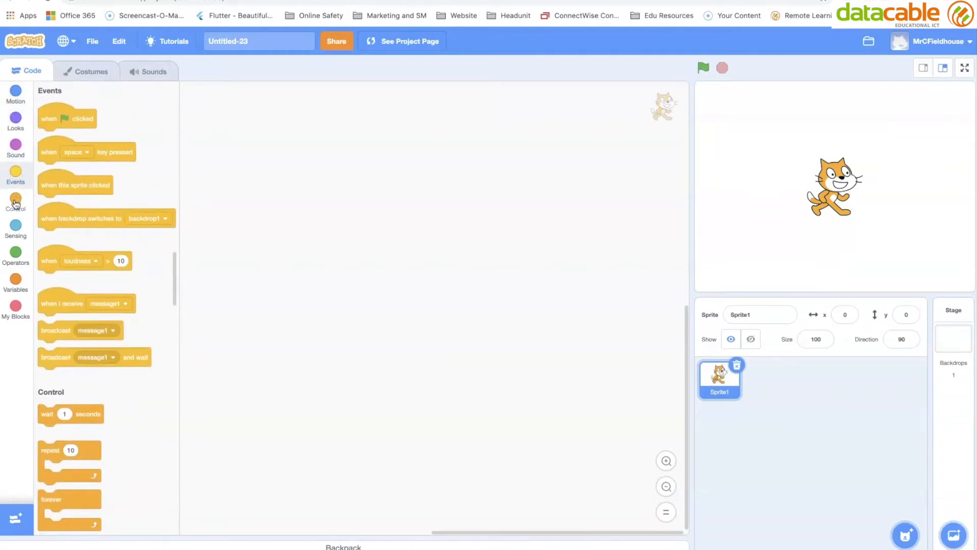
click(15, 226)
click(15, 252)
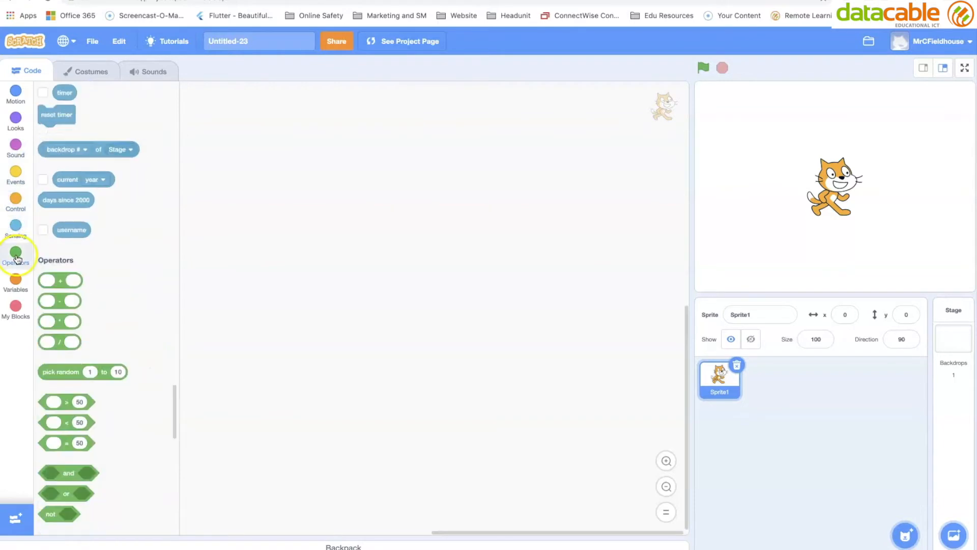
click(16, 272)
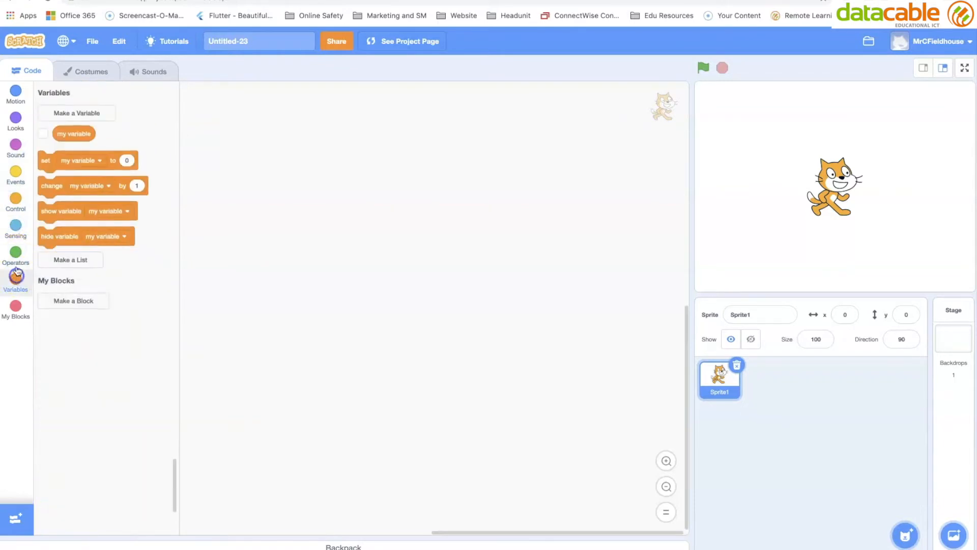
click(15, 91)
- Fill both of the cat's eyes with red in costume1, using fill color 0
click(78, 74)
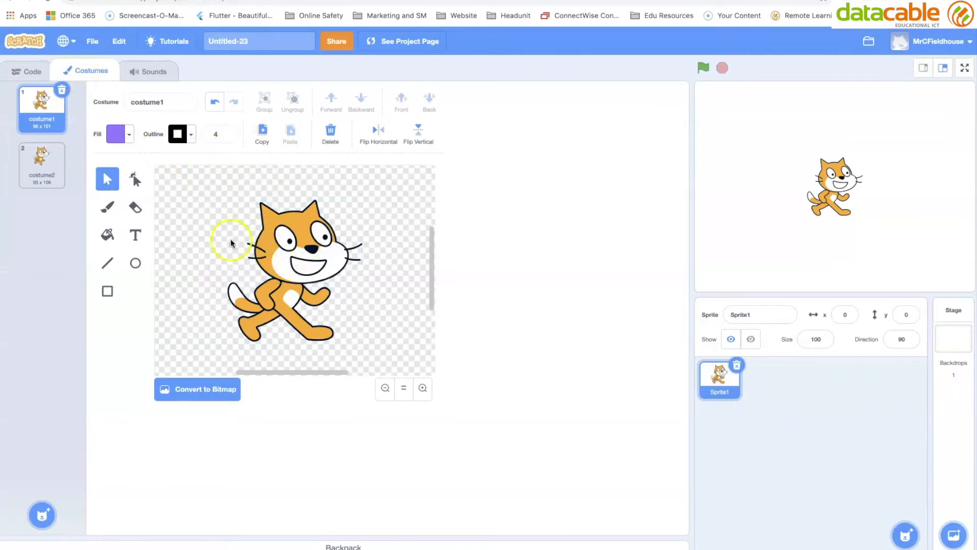
click(107, 235)
click(130, 138)
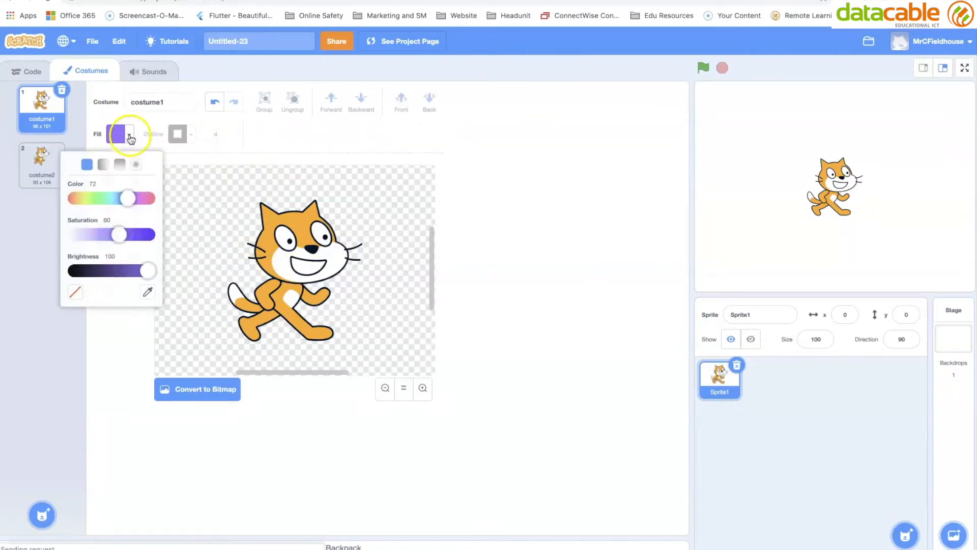
drag(133, 197, 65, 198)
click(285, 236)
click(319, 235)
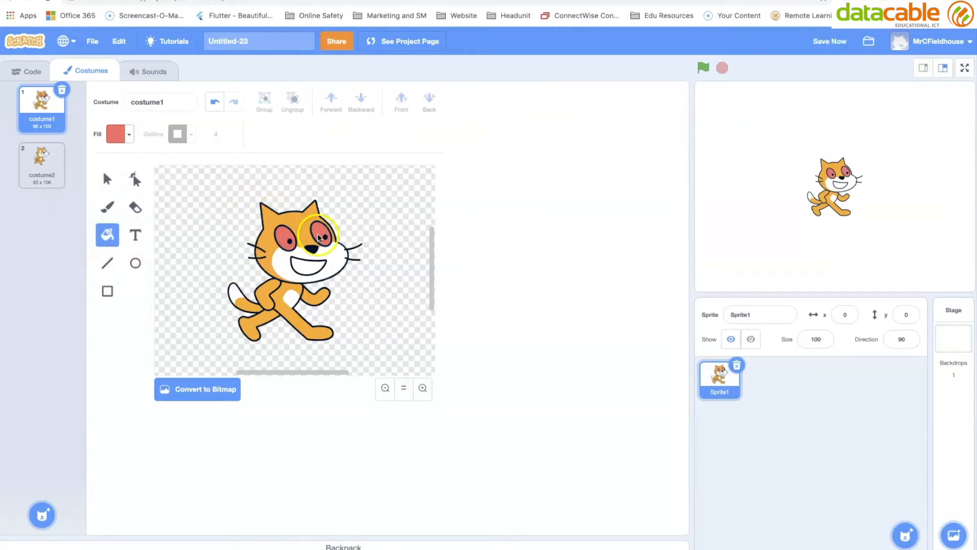
- View the cat sprite's sound, delete the sprite, and start painting a new blank sprite
click(152, 71)
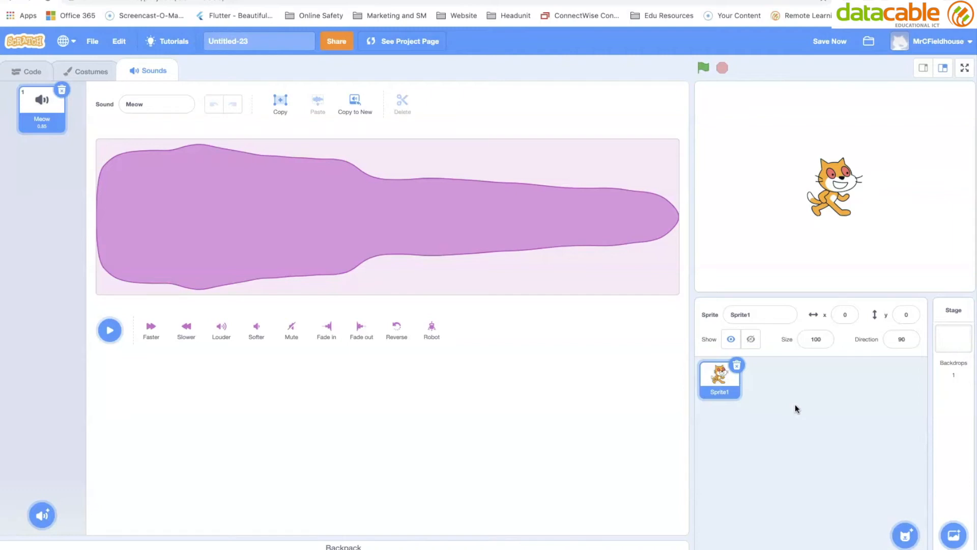
click(737, 366)
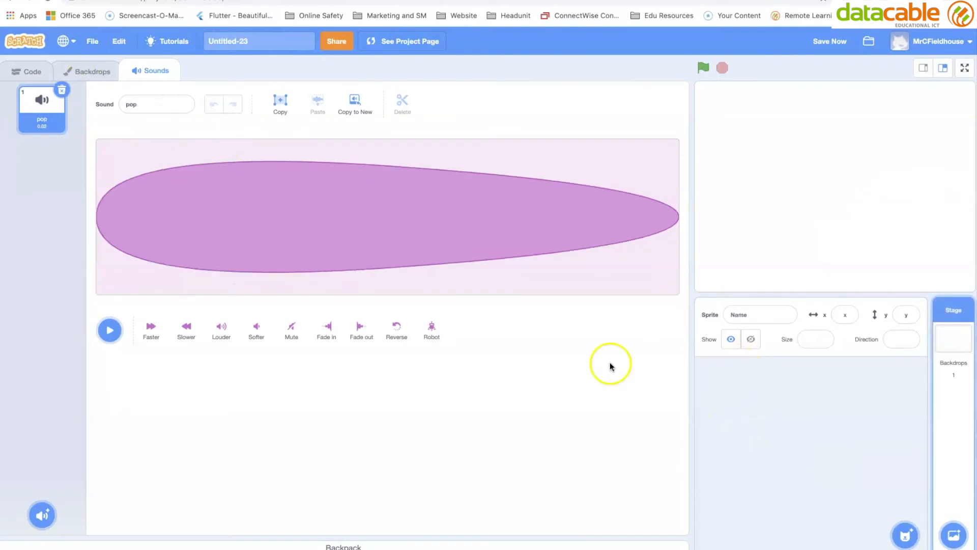
mouse_move(907, 538)
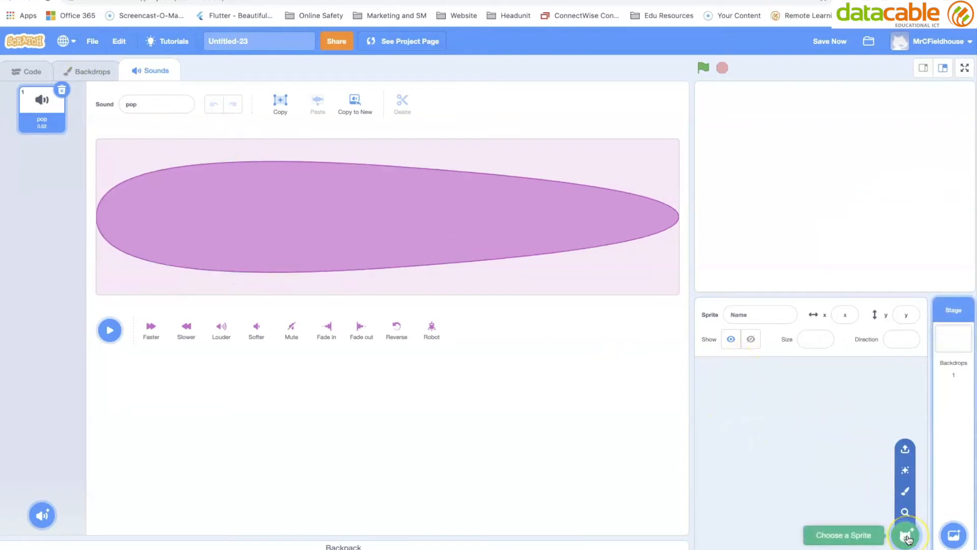
click(906, 542)
click(909, 542)
click(909, 492)
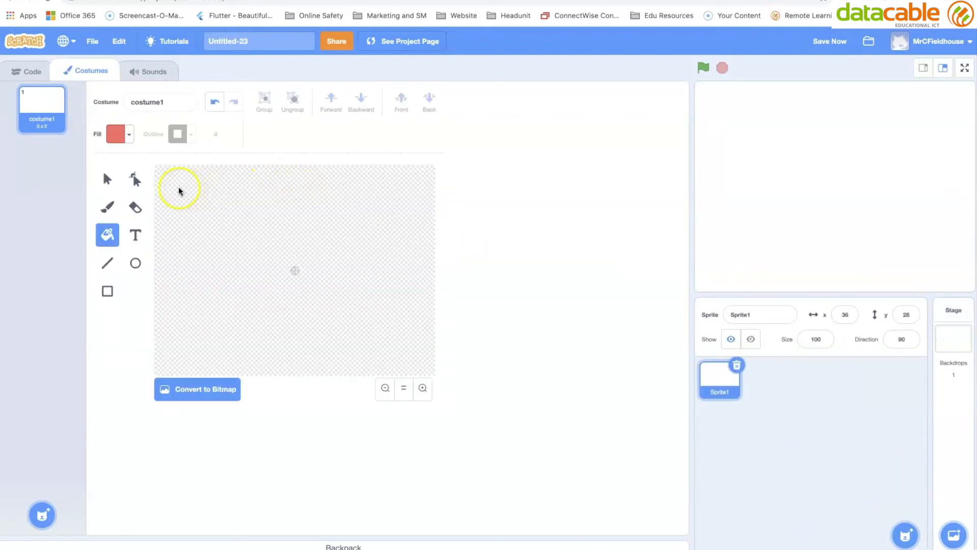
- Draw a car body about 154 by 73 at the canvas centre with red fill and outline, both at saturation and brightness 100
click(106, 292)
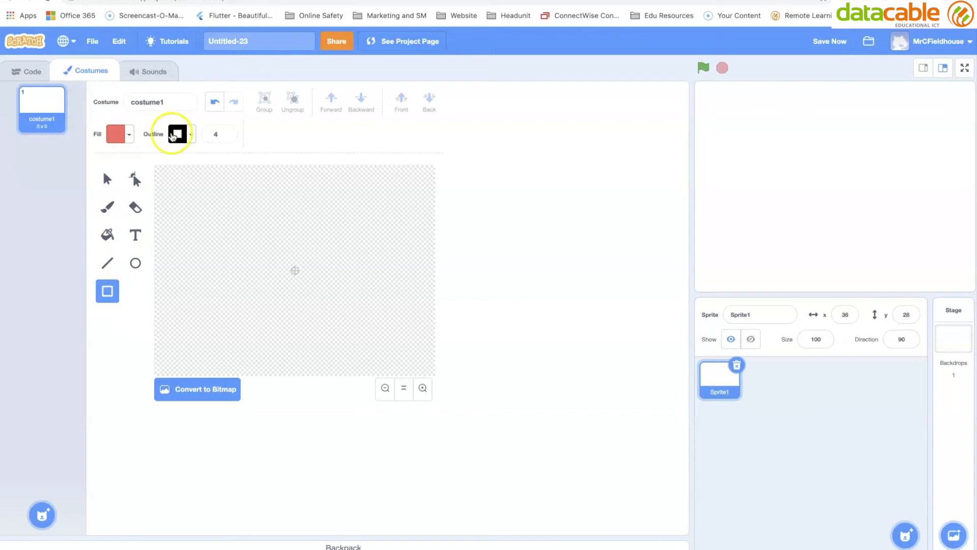
click(191, 137)
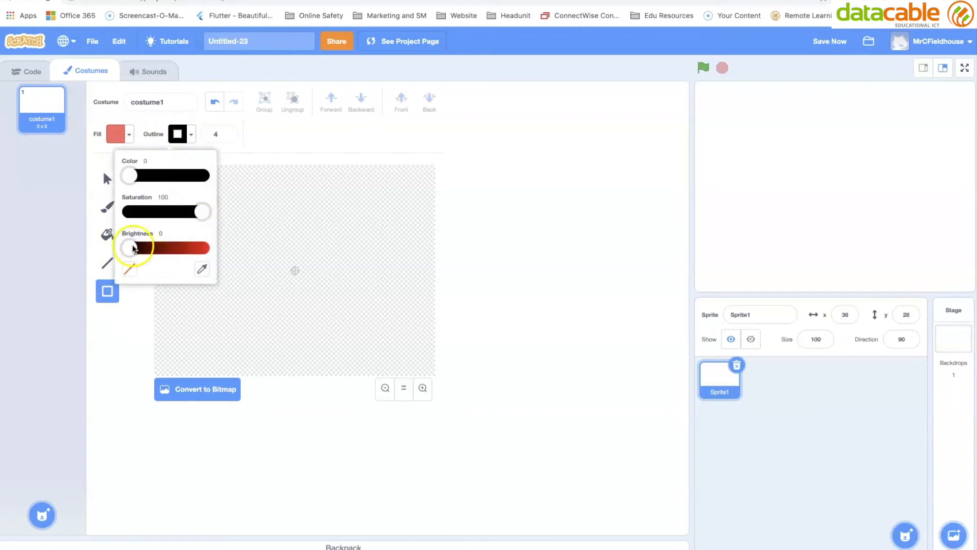
drag(136, 247, 221, 247)
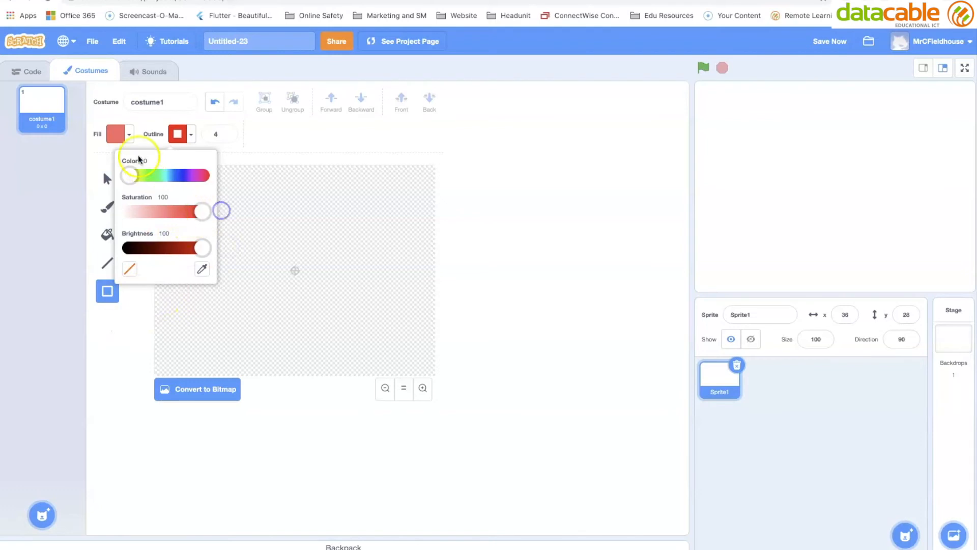
click(131, 136)
drag(116, 212, 174, 214)
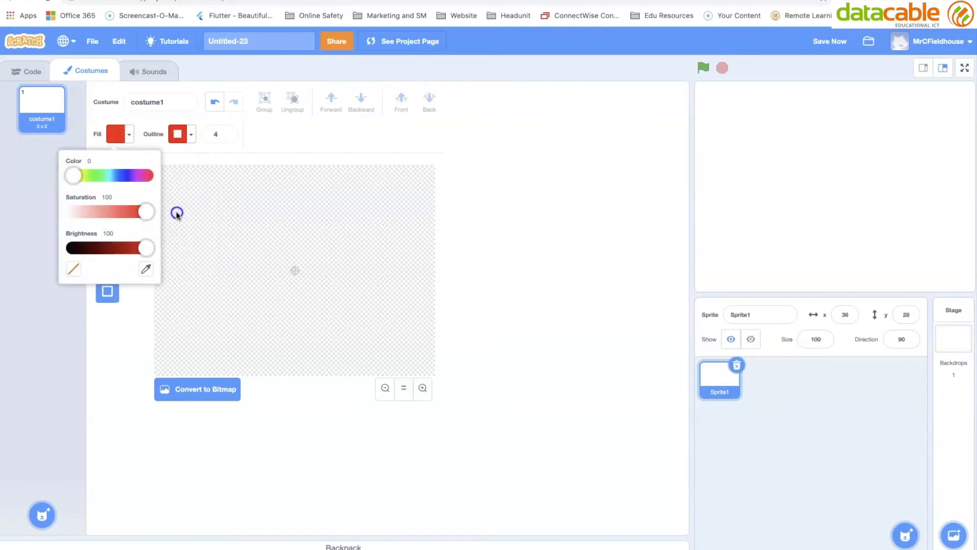
click(123, 331)
drag(252, 252, 341, 293)
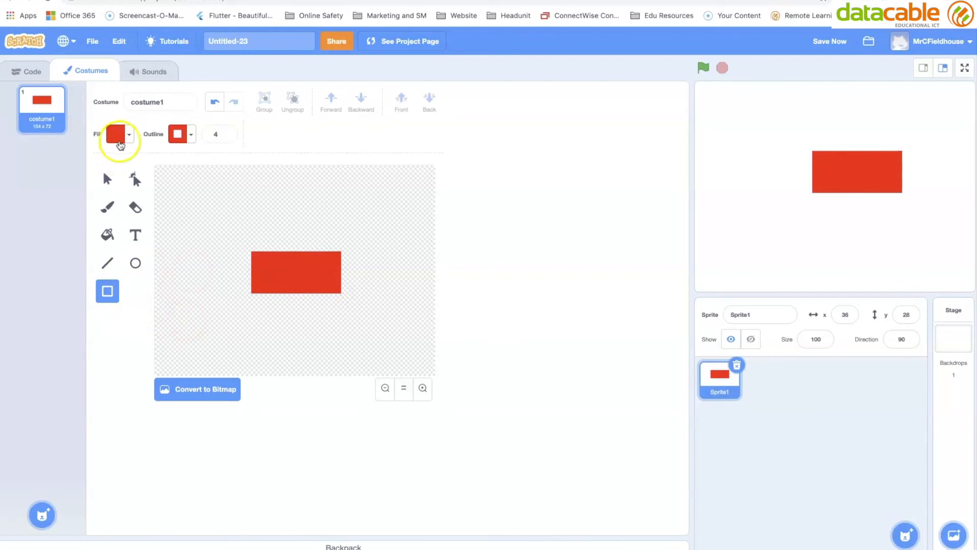
- Draw a small rectangular wheel with black fill and outline on the upper edge of the red body, near its left end
click(125, 133)
drag(145, 249, 43, 252)
click(192, 135)
drag(201, 248, 103, 249)
click(123, 324)
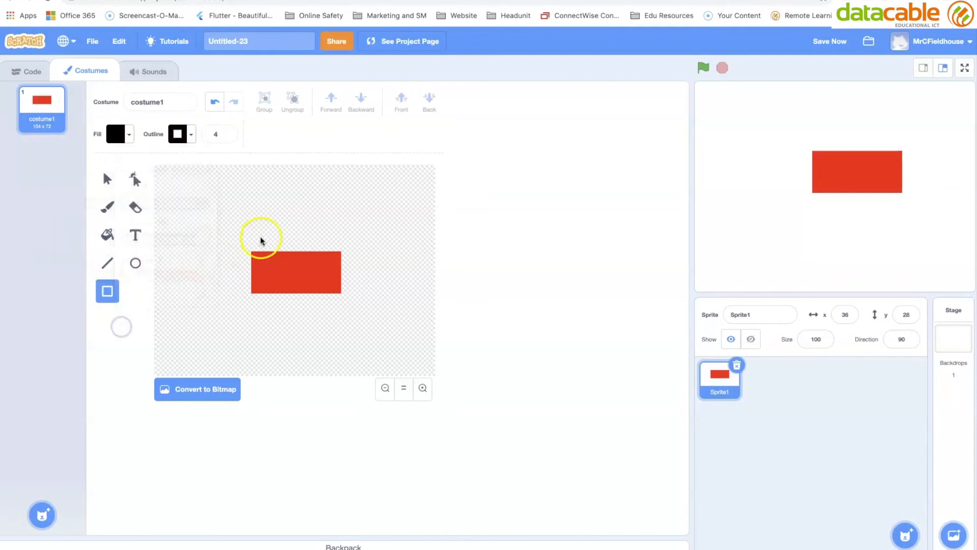
drag(256, 248, 280, 254)
- Duplicate the black wheel and place the copies along the body's upper and lower edges to make four wheels
key(super+c)
key(super+v)
drag(278, 254, 328, 250)
key(super+c)
key(super+v)
click(200, 272)
- Draw a small yellow headlight, fill color 17, with a black outline on the car's right end and place a copy below it
click(117, 134)
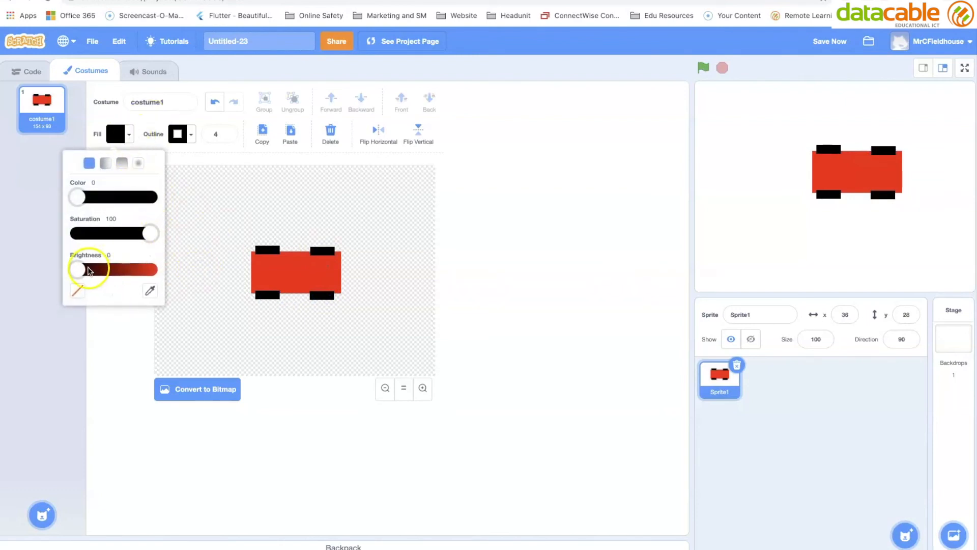
drag(77, 269, 192, 266)
drag(80, 197, 85, 200)
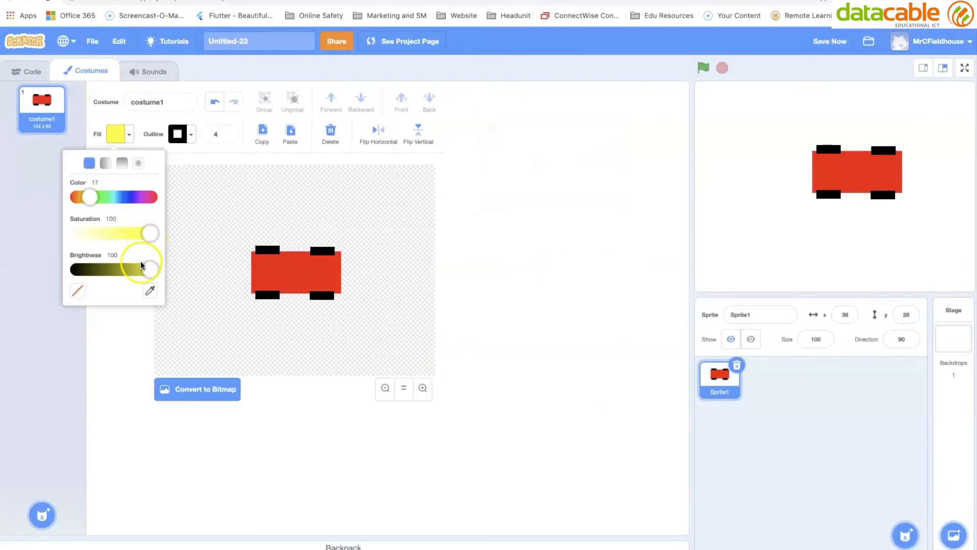
click(120, 323)
click(111, 295)
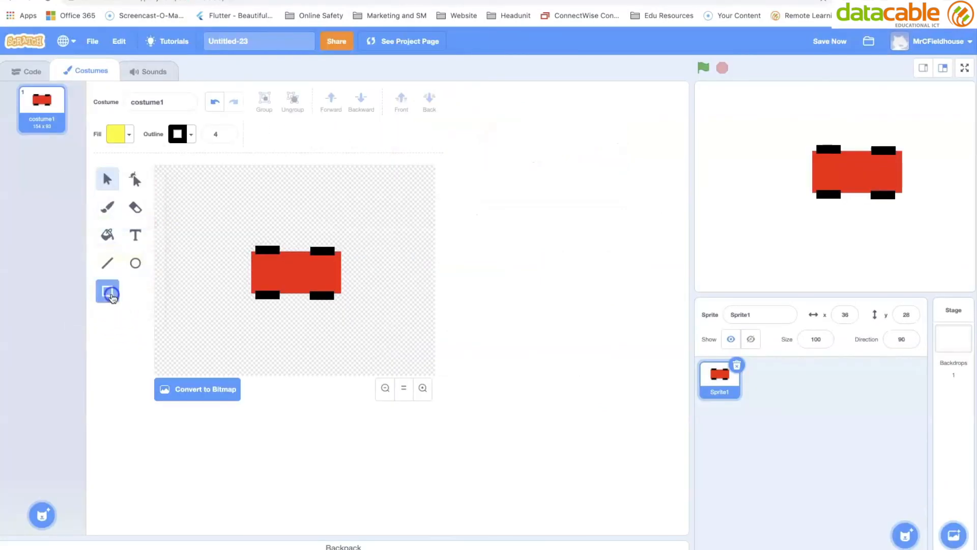
drag(342, 264, 339, 262)
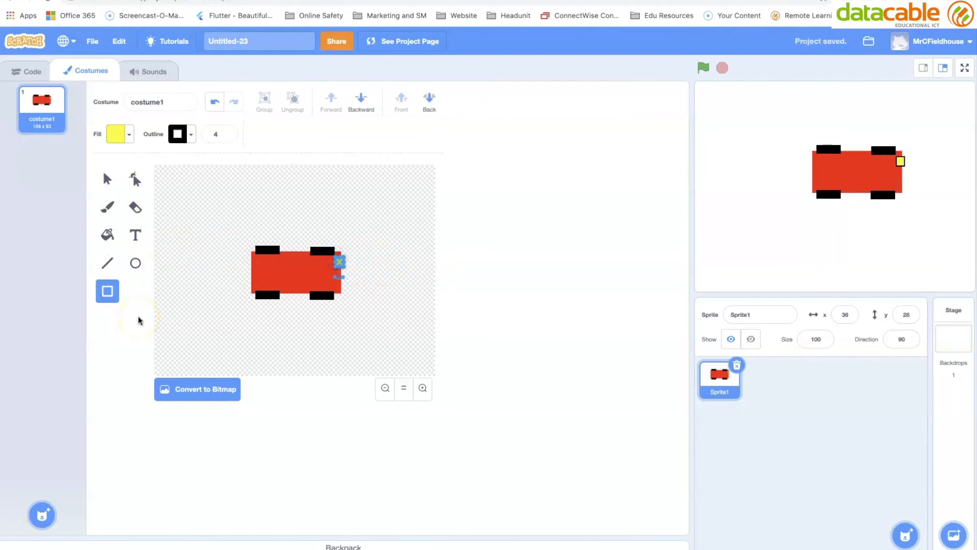
key(super+v)
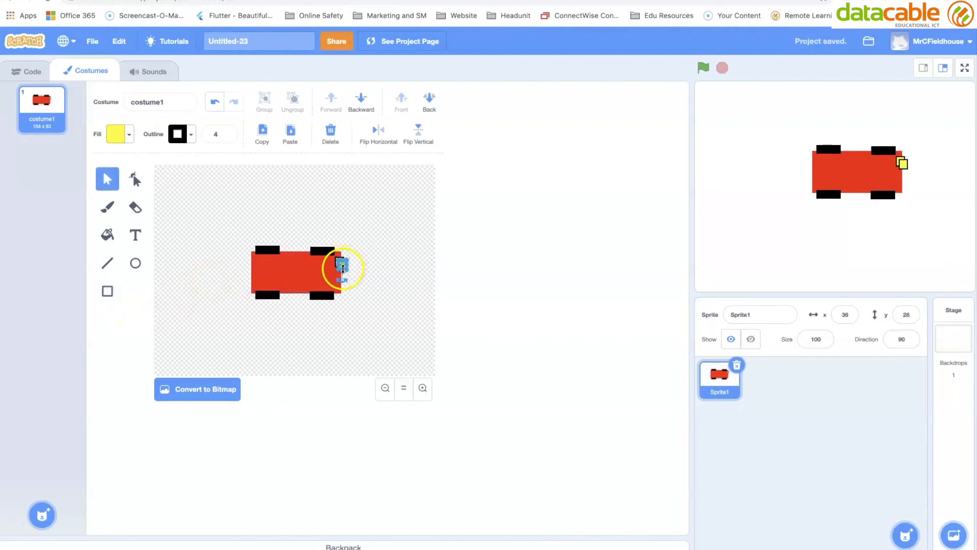
drag(343, 269, 340, 280)
click(218, 253)
- Draw a turquoise square window, fill color 49, with a black outline on the car body and place a copy to its left
click(132, 136)
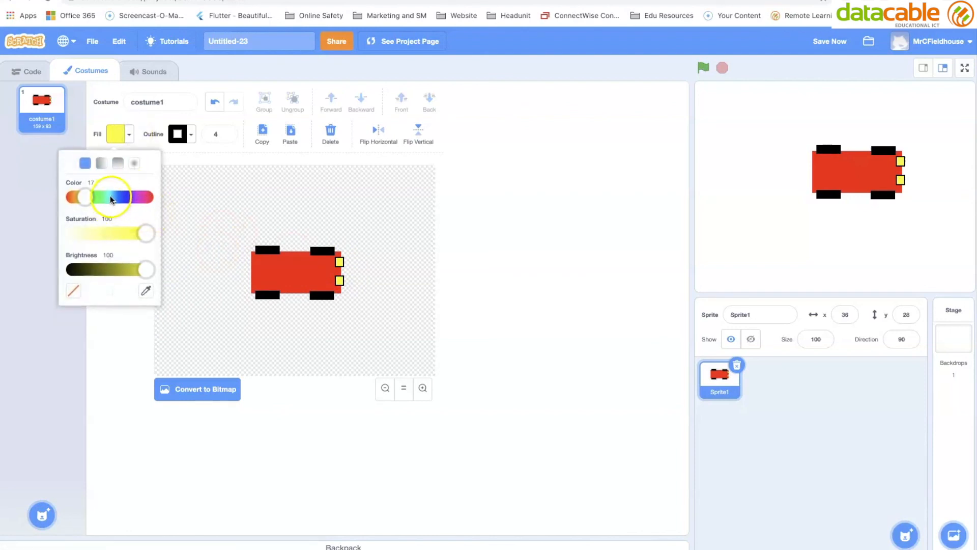
click(110, 198)
click(116, 353)
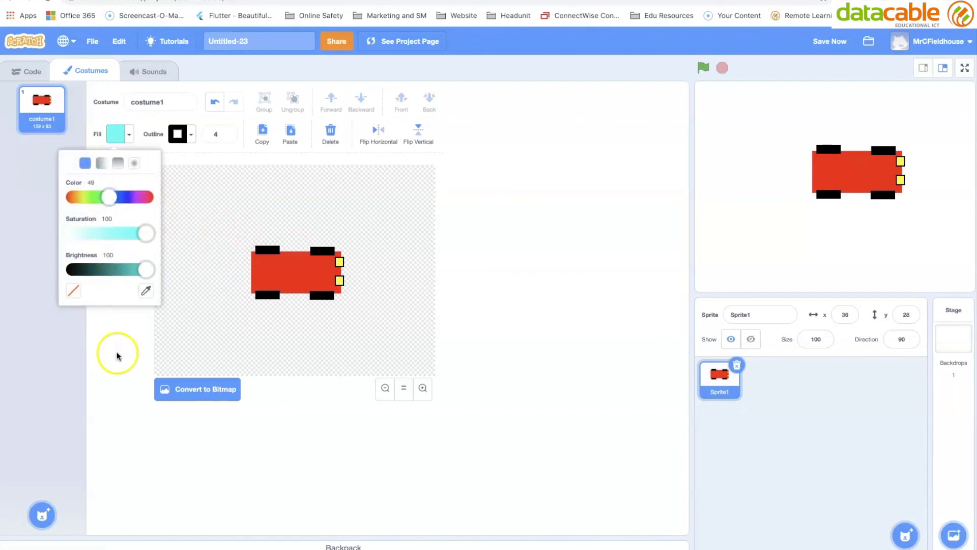
click(107, 293)
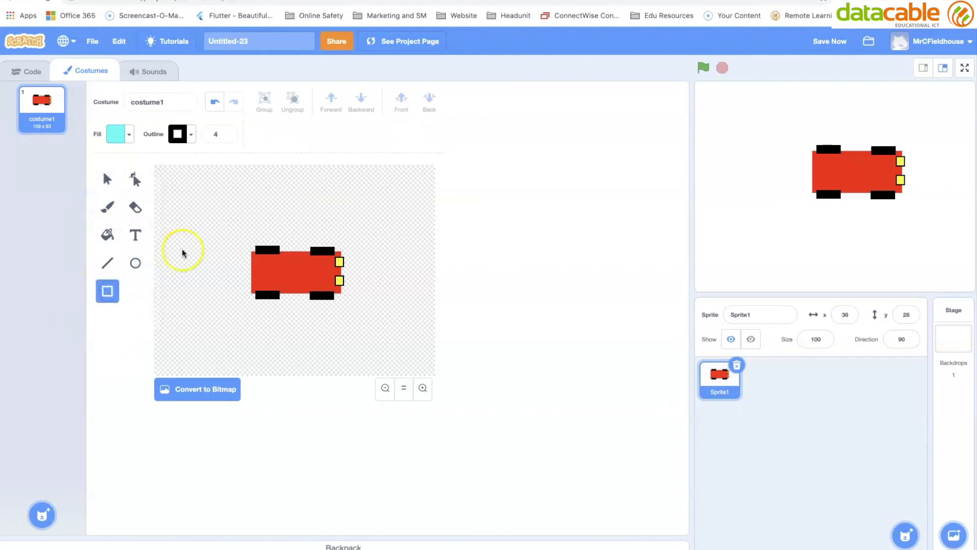
drag(305, 263, 317, 280)
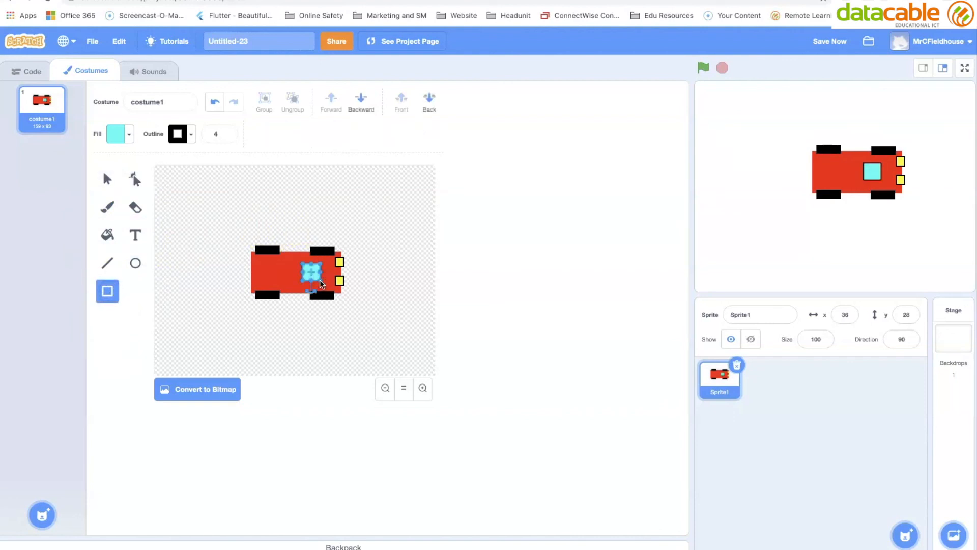
key(ctrl+c)
key(ctrl+v)
drag(324, 278, 280, 275)
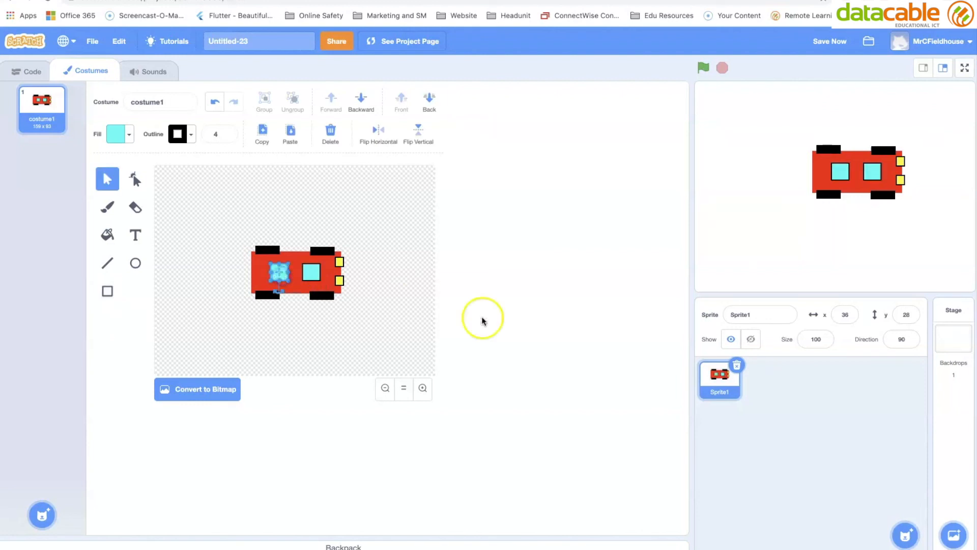
click(390, 343)
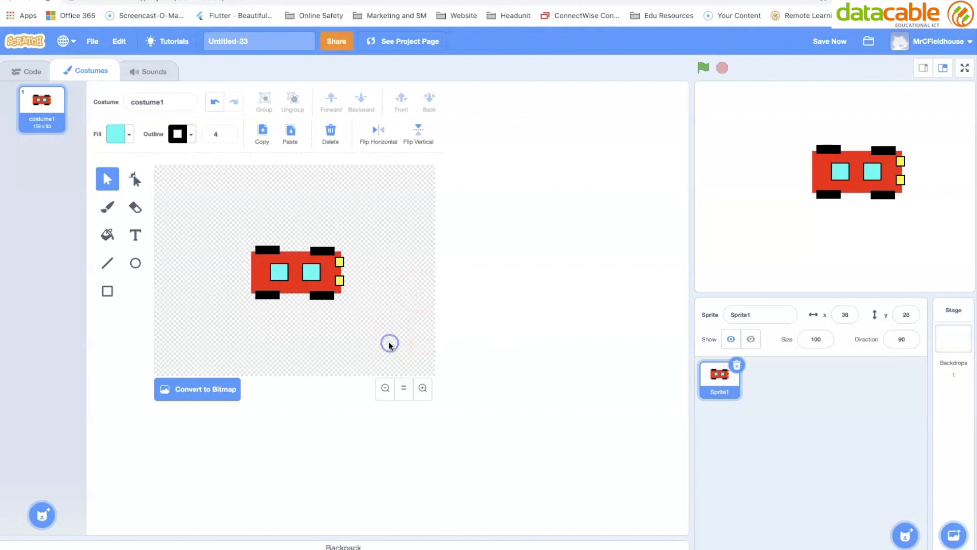